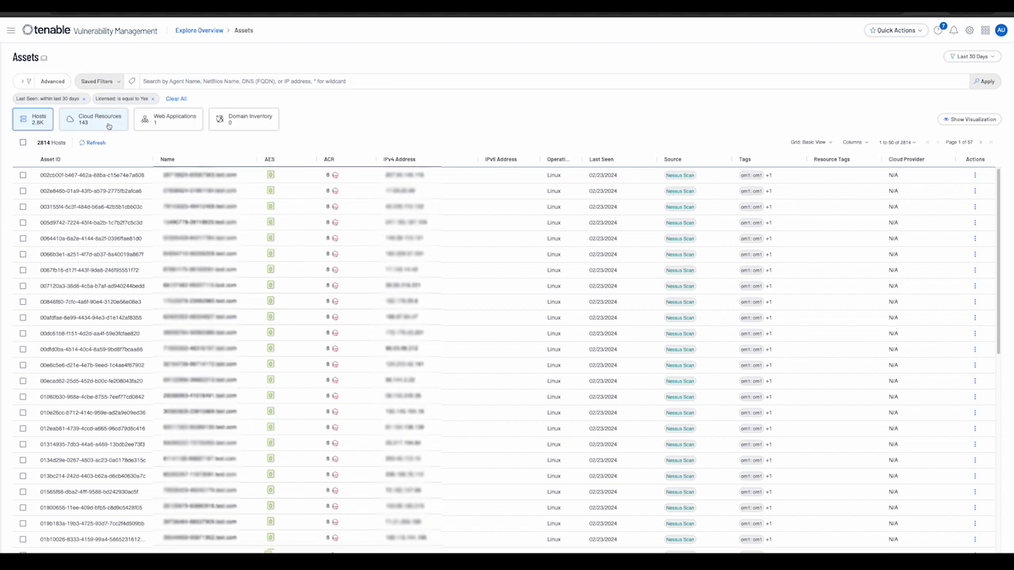
Step: Include cloud resources and web applications alongside the hosts, and return the asset list to hosts only
left_click(108, 126)
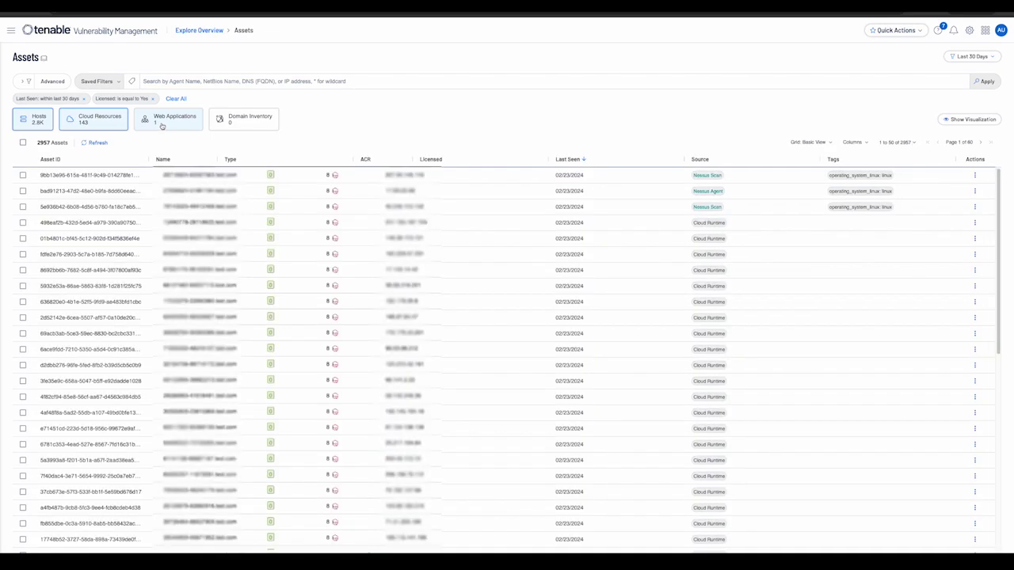
left_click(162, 126)
left_click(105, 124)
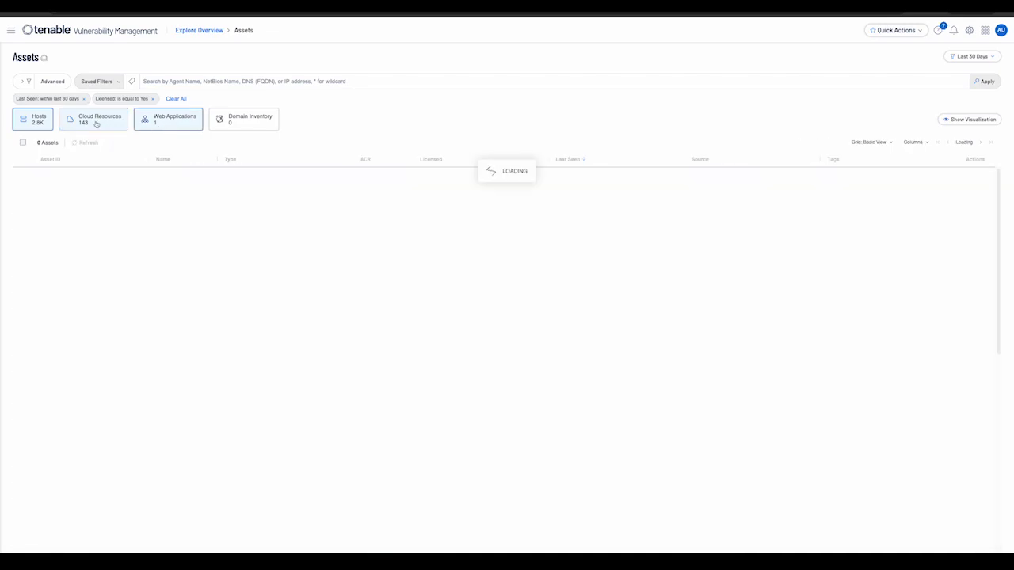
left_click(187, 125)
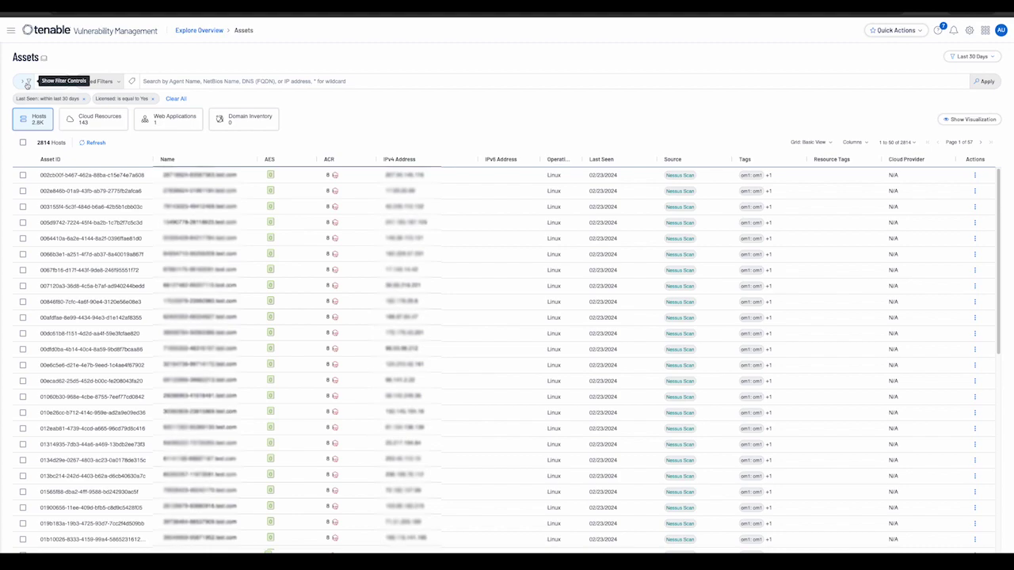
Step: Expand the basic filter controls to view the available host filters, and collapse them again
left_click(27, 83)
left_click(28, 82)
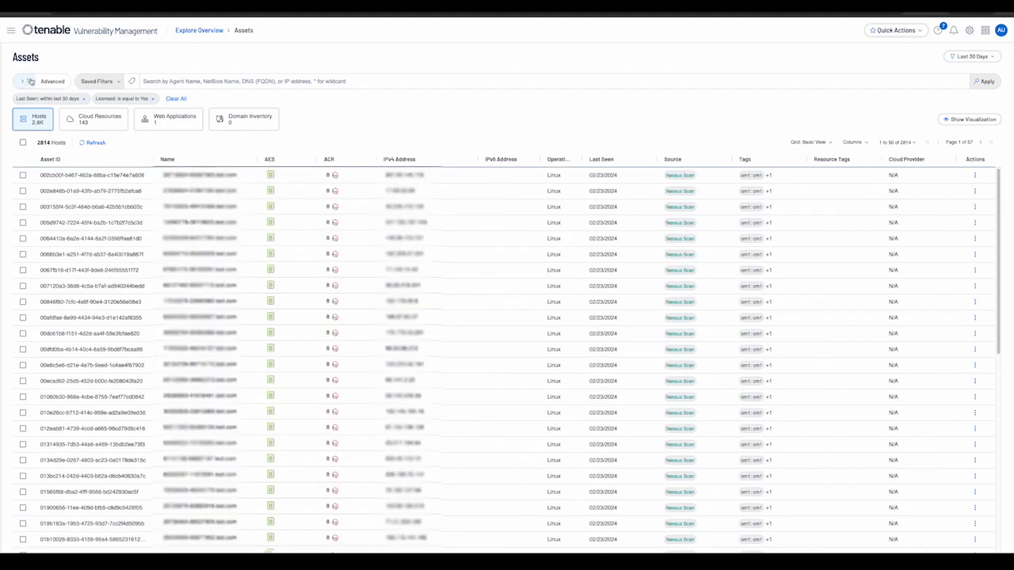
left_click(27, 83)
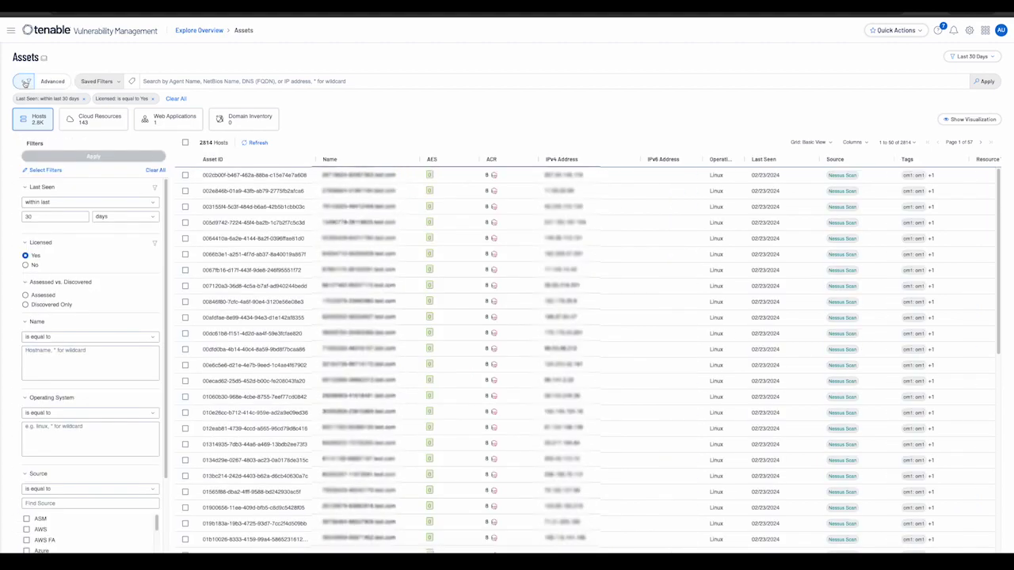
left_click(26, 82)
Step: Apply the advanced query Last Seen within last 90 days AND Licensed is equal to Yes AND (ACR is greater than 5 OR ACR Severity range Critical, High)
left_click(60, 83)
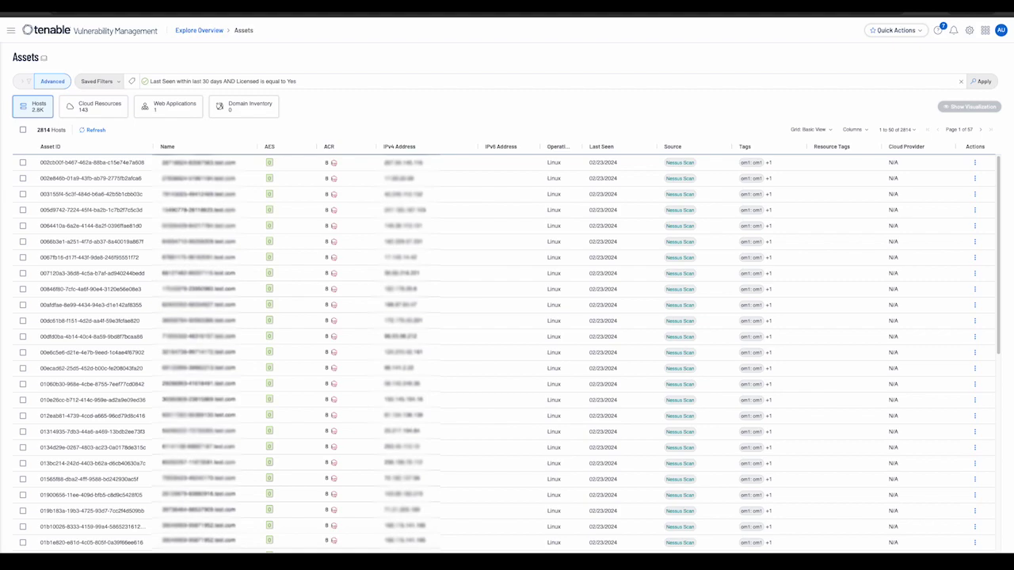
left_click(300, 81)
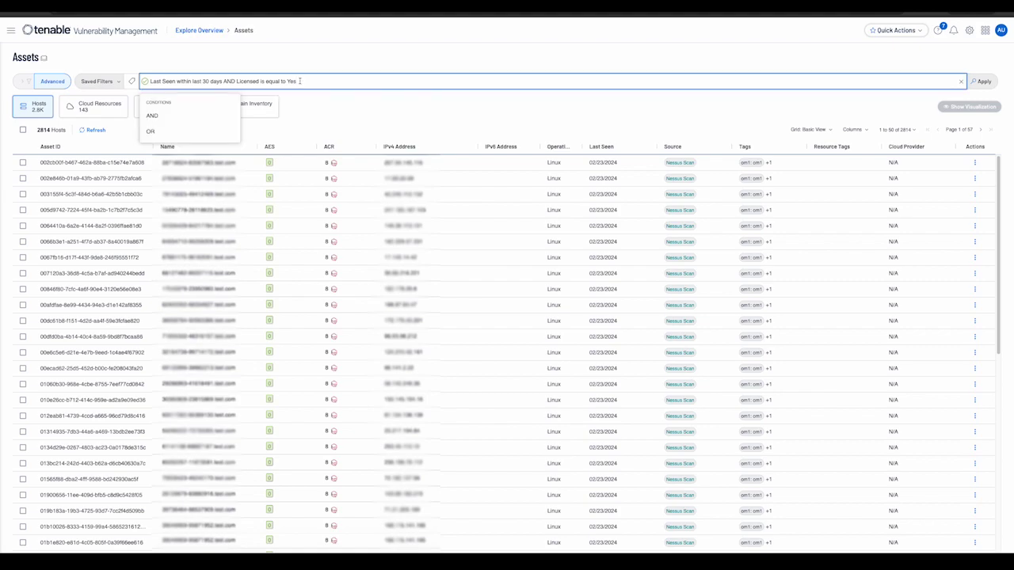
key("ctrl+a")
key("BackSpace")
type("Last Seen within last 90 days AND Licensed is equal to Yes AND (ACR is greater than 5 OR ACR Severity range Critical, High)")
left_click(387, 121)
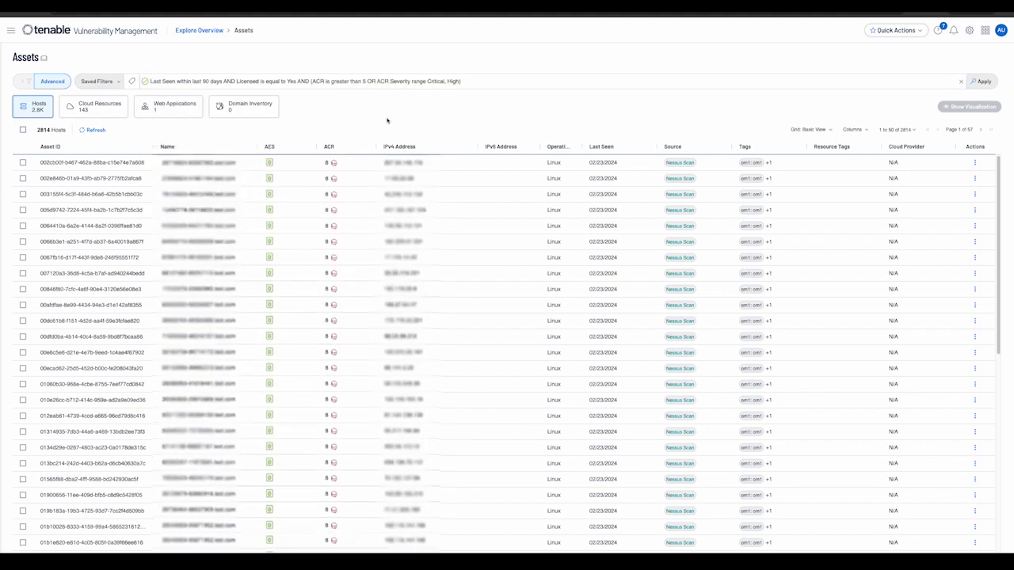
left_click(560, 81)
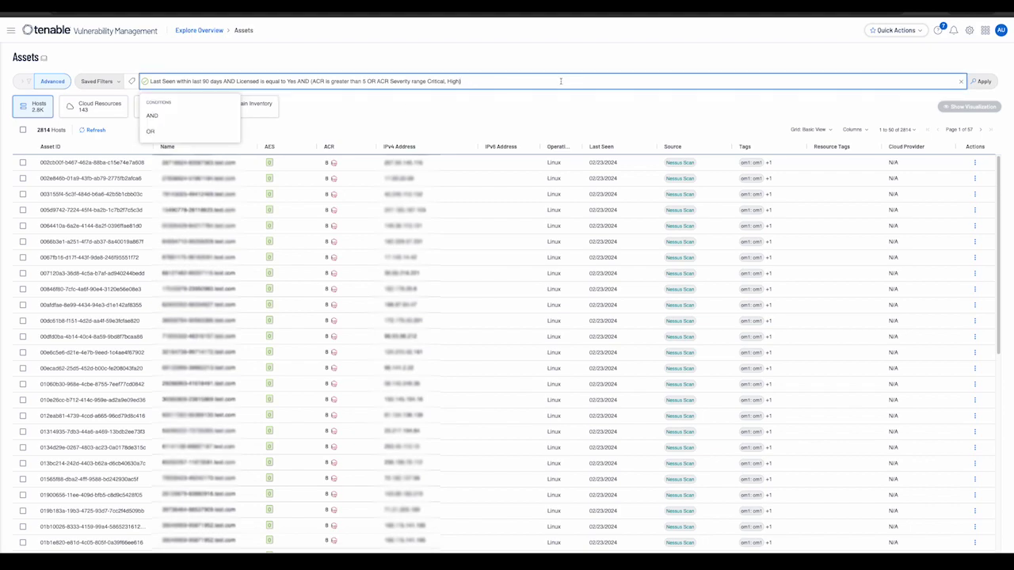
left_click(974, 81)
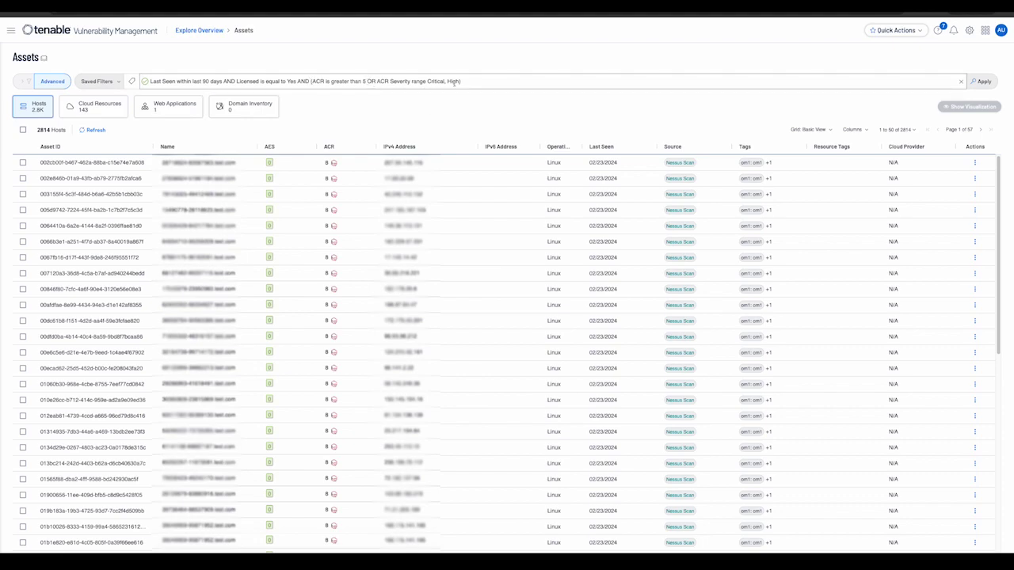
left_click(983, 82)
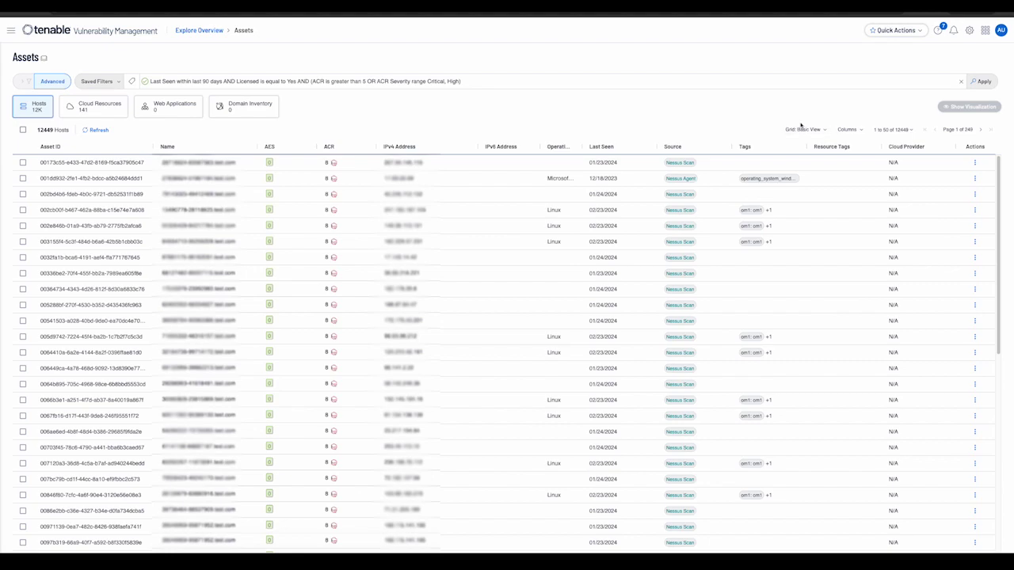
Step: Switch back to the basic filter interface and discard the advanced query
left_click(63, 83)
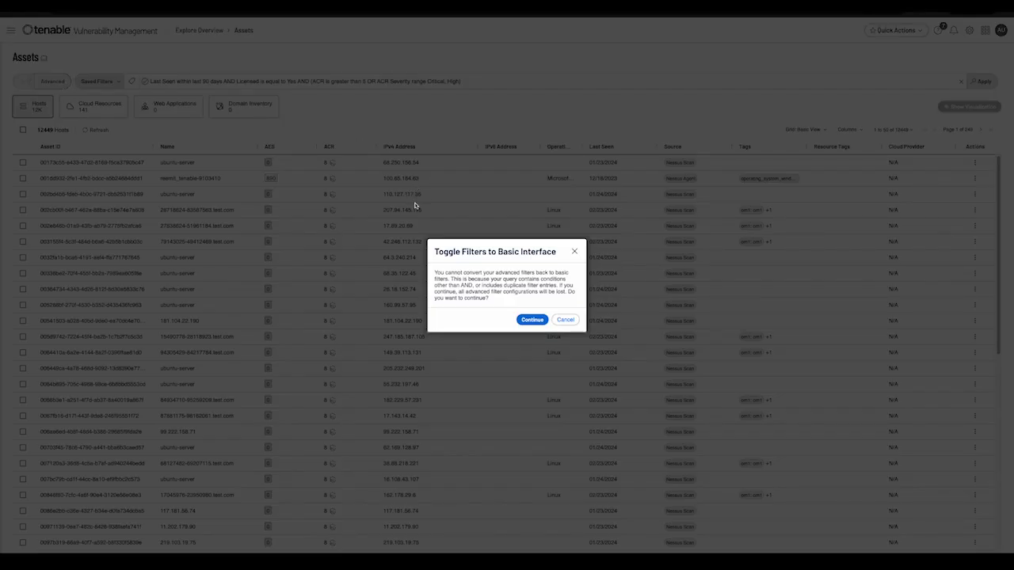
left_click(530, 320)
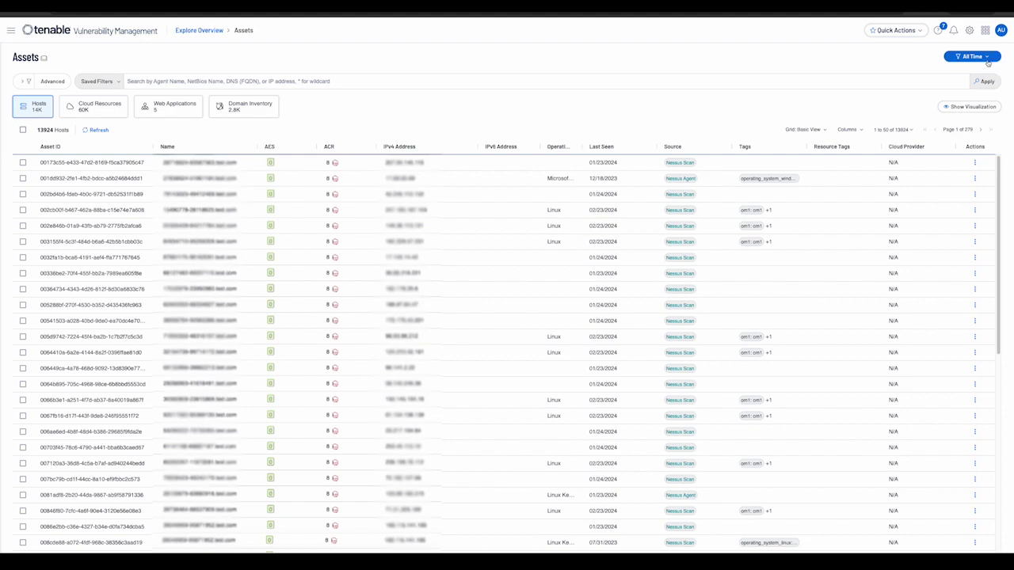
Step: Limit the asset list to the last 30 days and show the asset status visualization charts
left_click(988, 61)
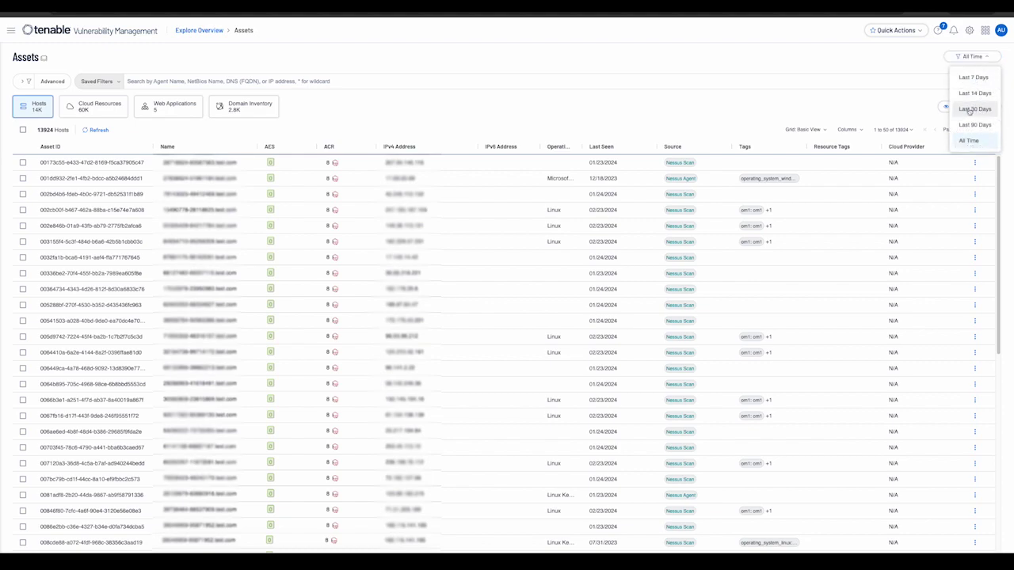
left_click(964, 111)
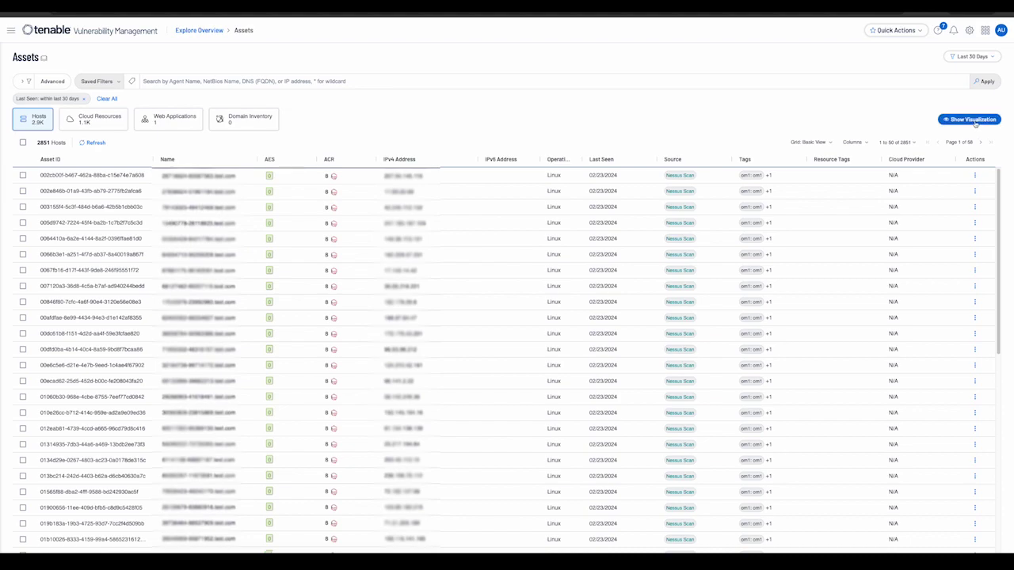
left_click(972, 120)
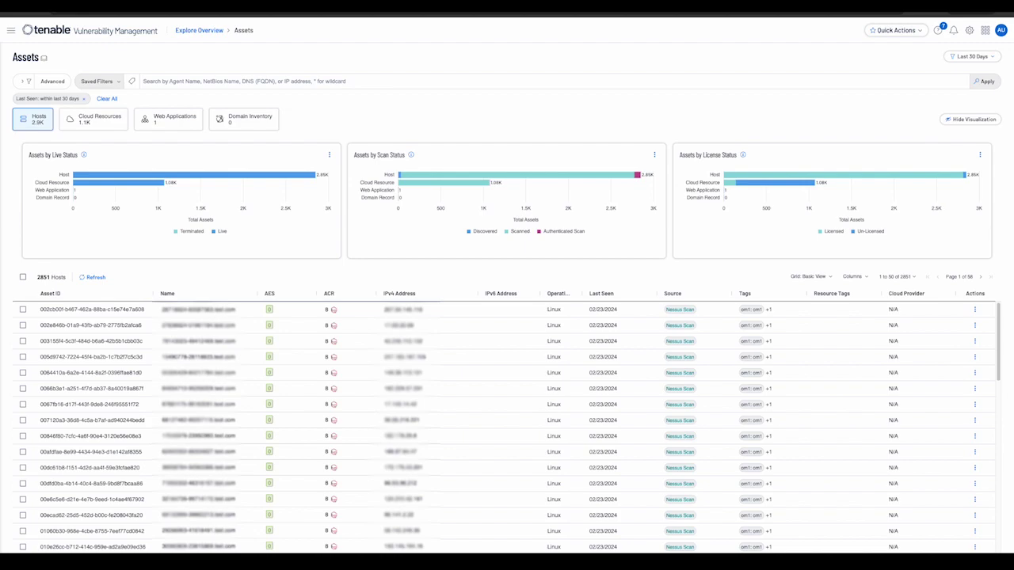
Step: Apply an advanced query for licensed hosts last seen within 90 days, ACR above 5 or ACR severity Critical or High, and Name equal to ubuntu-server
left_click(63, 83)
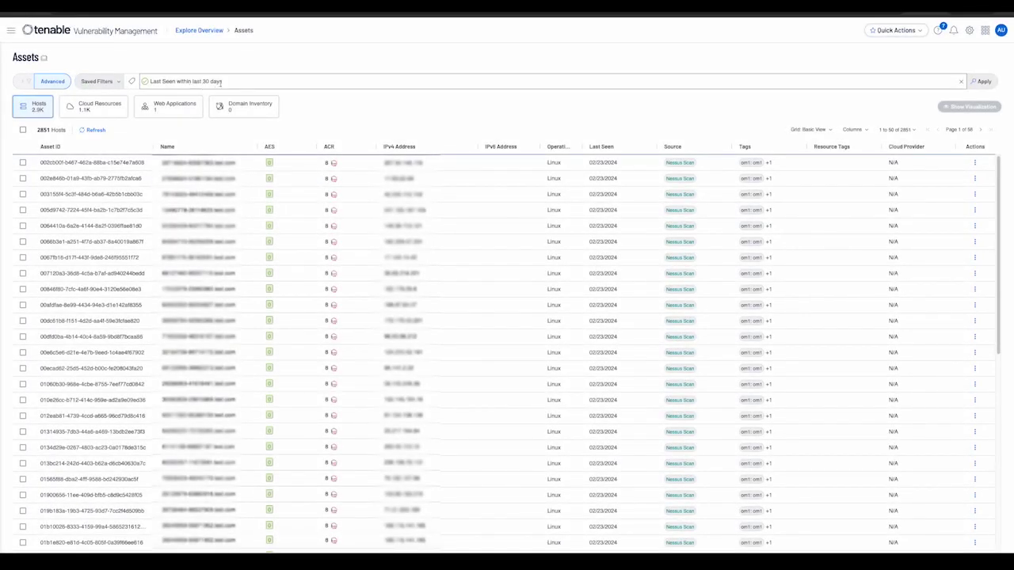
left_click_drag(223, 81, 147, 80)
key("BackSpace")
type("Last Seen within last 90 days AND Licensed is equal to Yes AND (ACR is greater than 5 OR ACR Severity range Critical, High)")
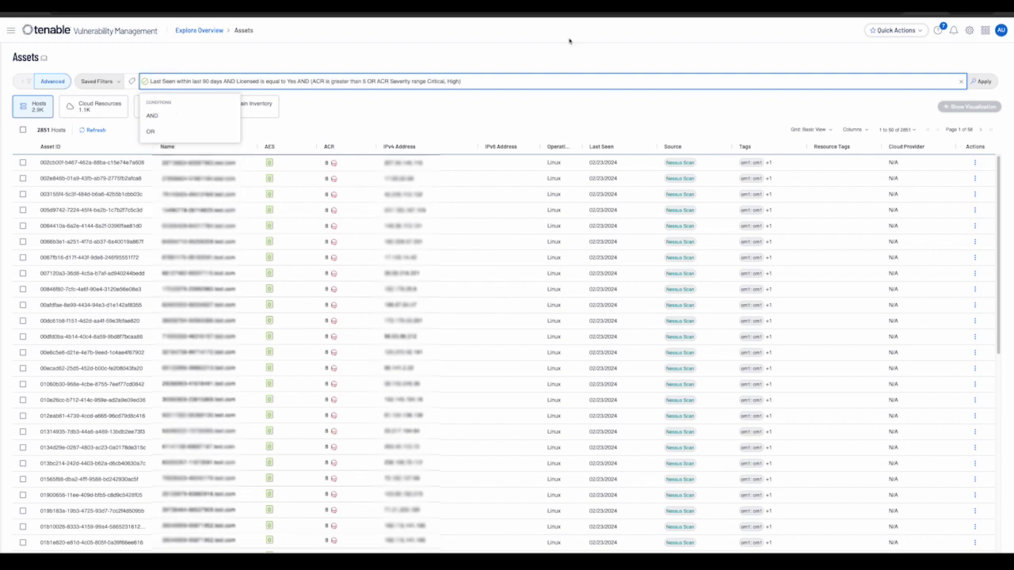
left_click(988, 83)
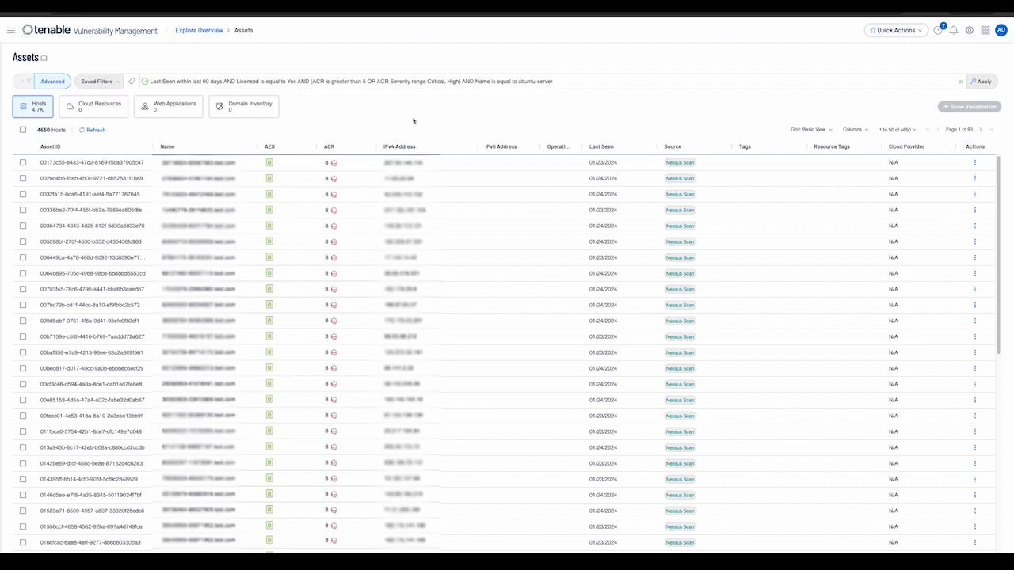
Step: Save the current query as a filter named "ubuntu-server with high, critical ACR"
left_click(115, 81)
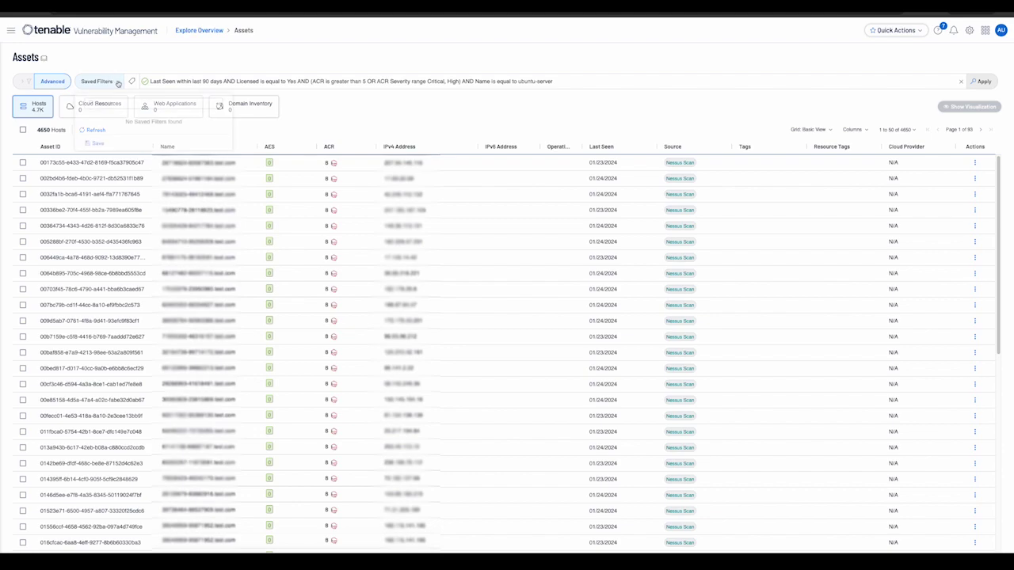
left_click(96, 144)
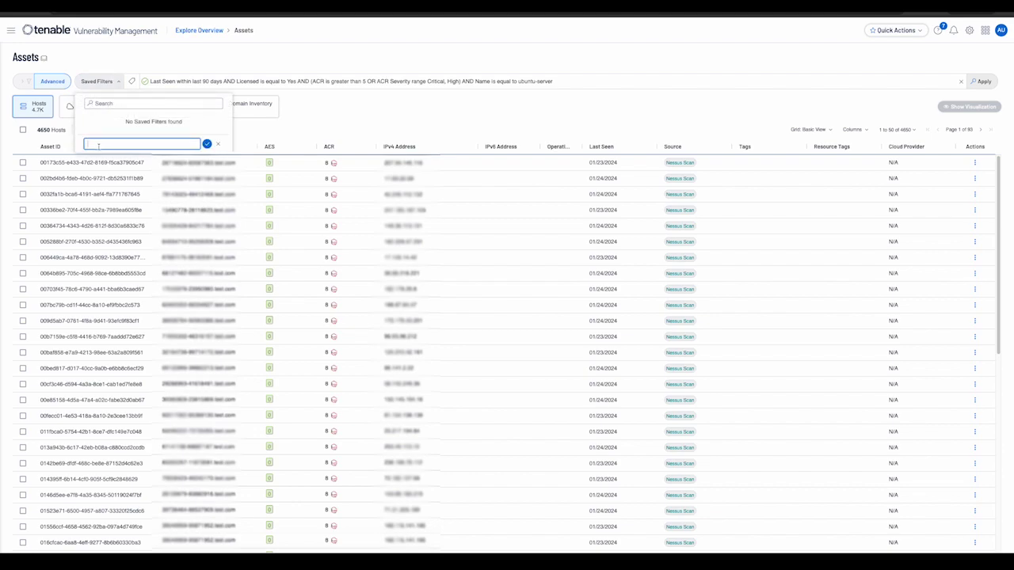
type("ubuntu-server with high, critical ACS")
key("BackSpace")
type("R")
left_click(207, 144)
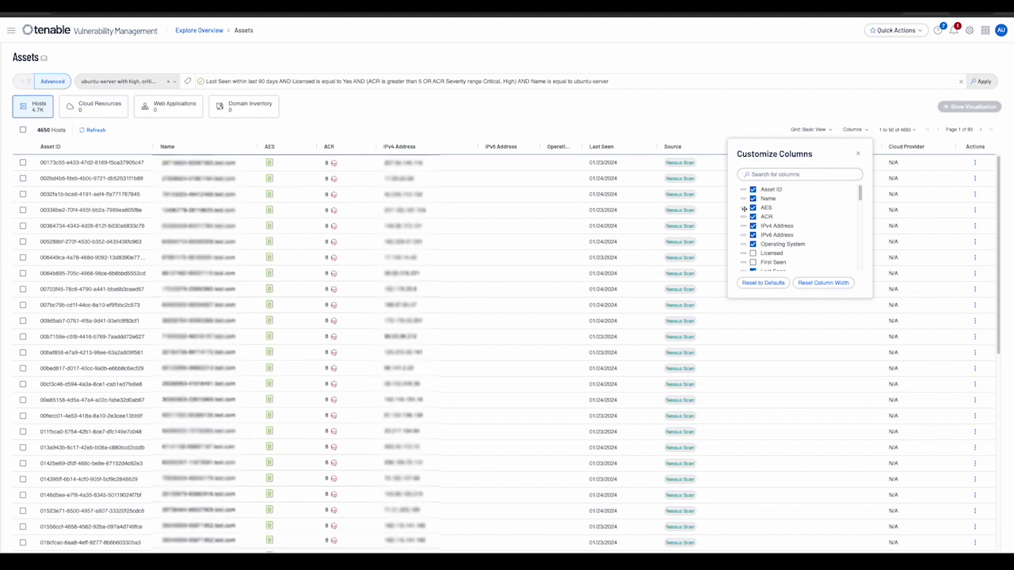
Step: Close the column customization and sort the host list by ACR in descending order
left_click(610, 118)
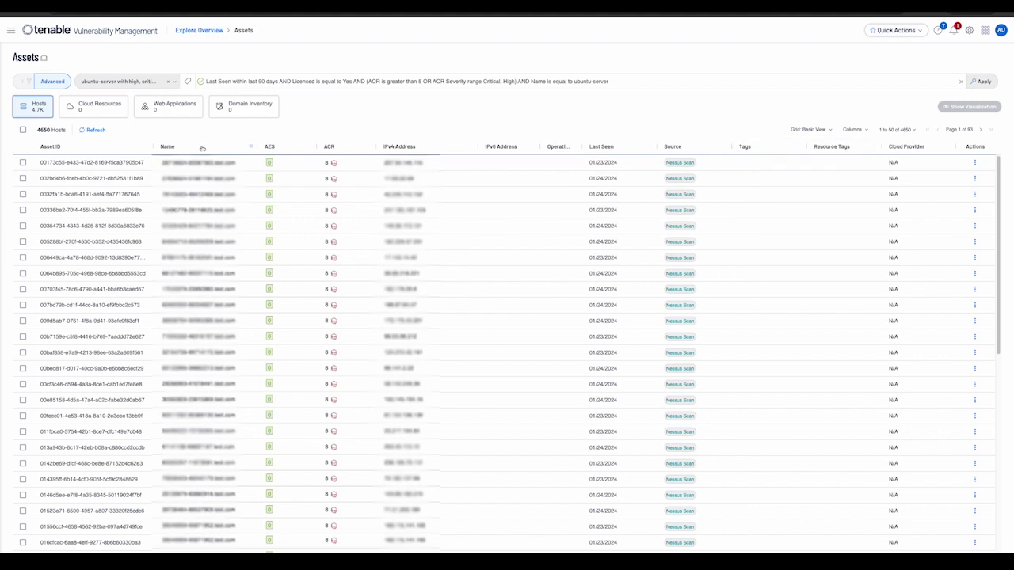
left_click(344, 149)
left_click(343, 148)
Step: Reorder the table columns so that AES comes directly after IPv4 Address
left_click(855, 130)
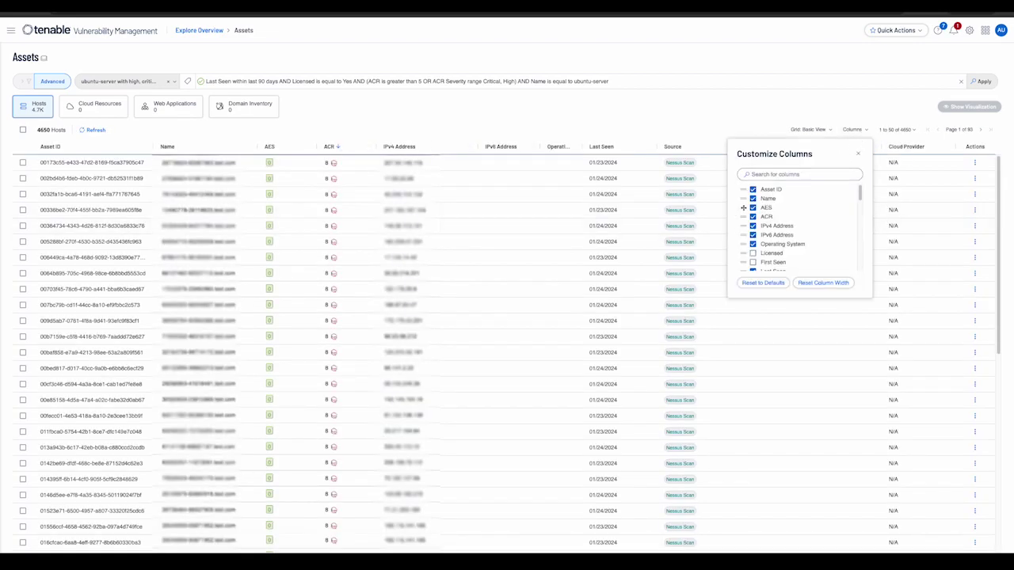
left_click_drag(743, 207, 742, 217)
left_click(857, 154)
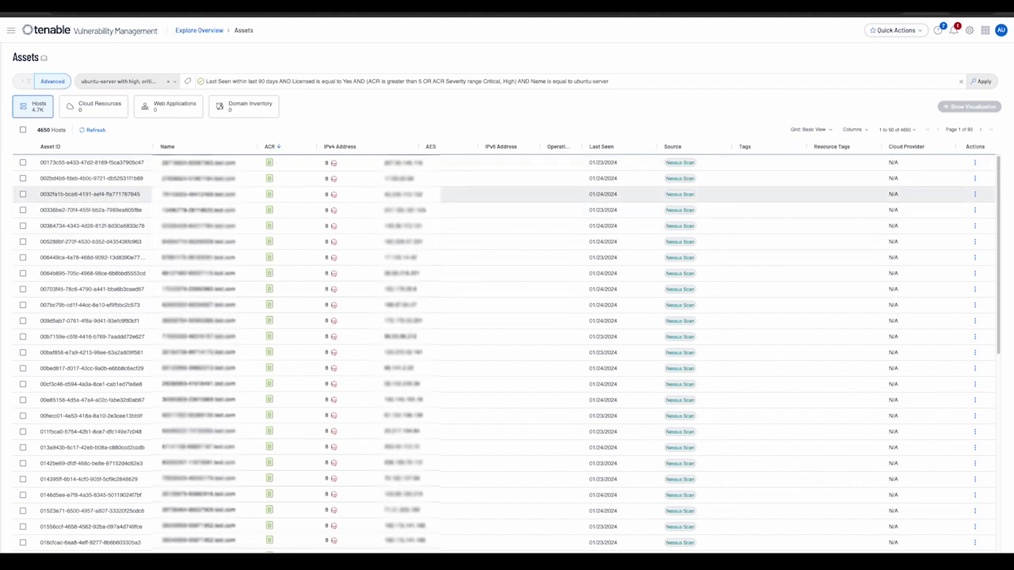
Step: View the asset details of the third ubuntu-server host in a separate tab and return to the asset list
right_click(194, 196)
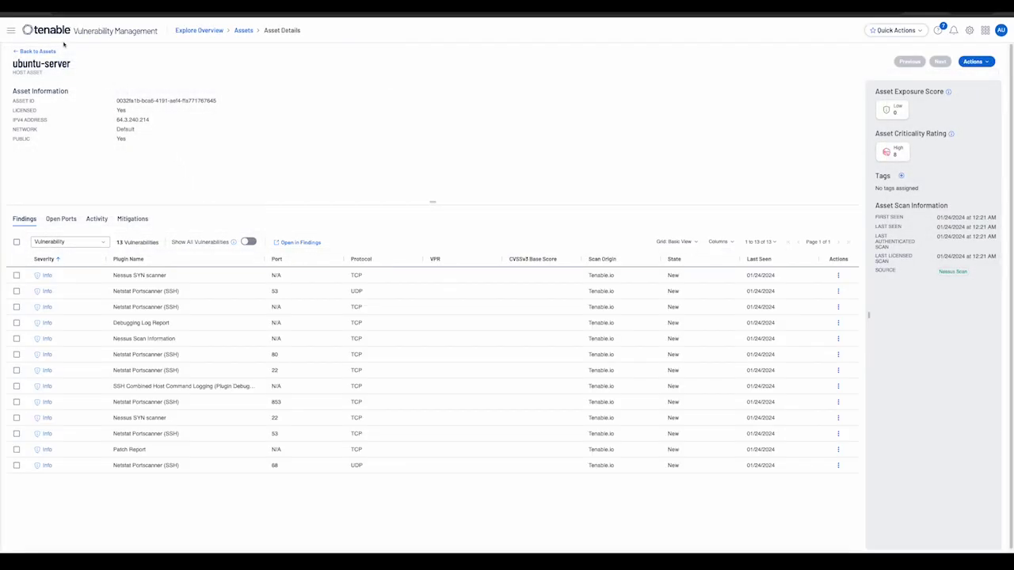
key("ctrl+w")
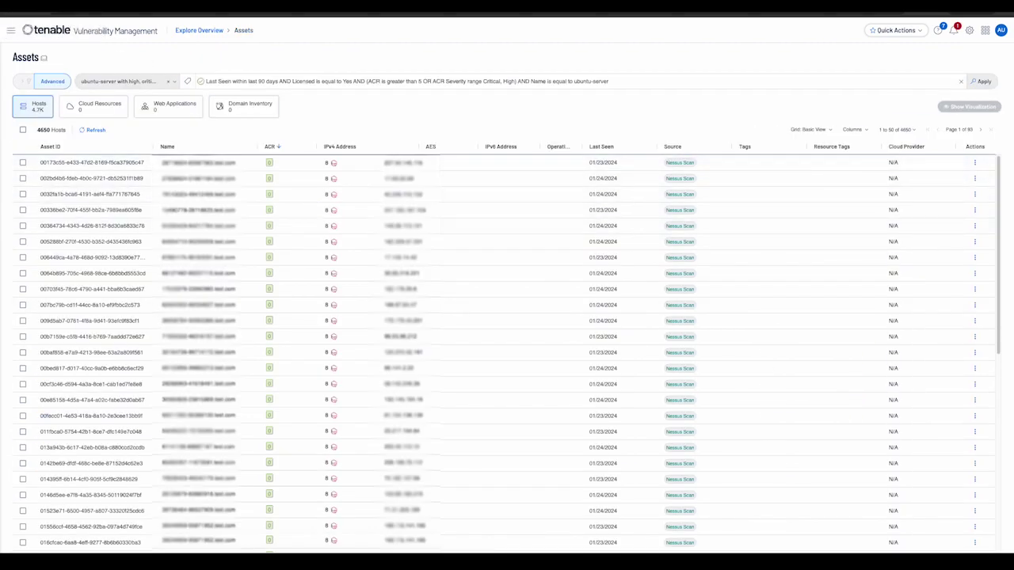
Step: Export the first three hosts in the list in CSV format and save the file under its suggested name
left_click(23, 162)
left_click(23, 178)
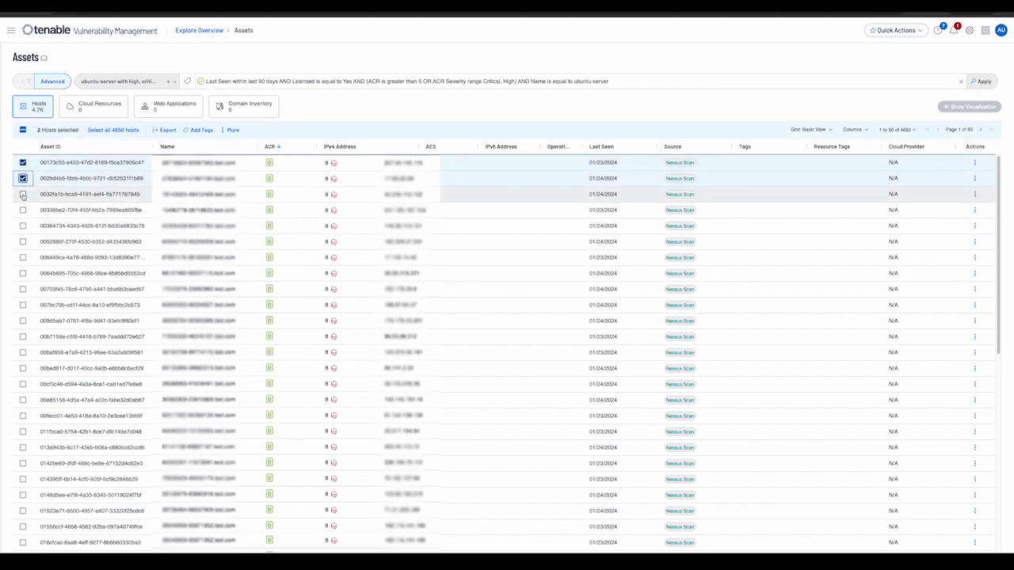
left_click(23, 194)
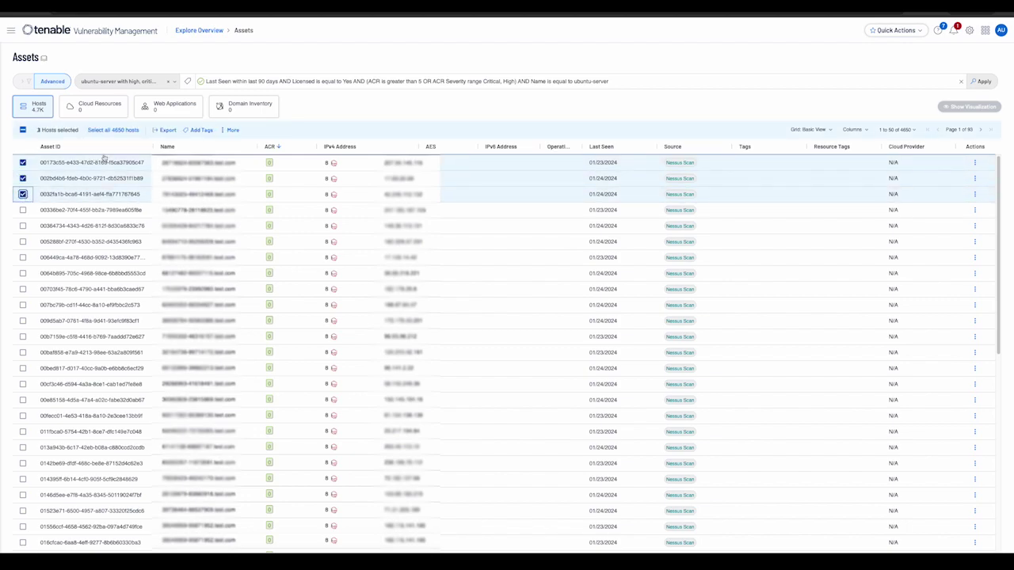
left_click(163, 131)
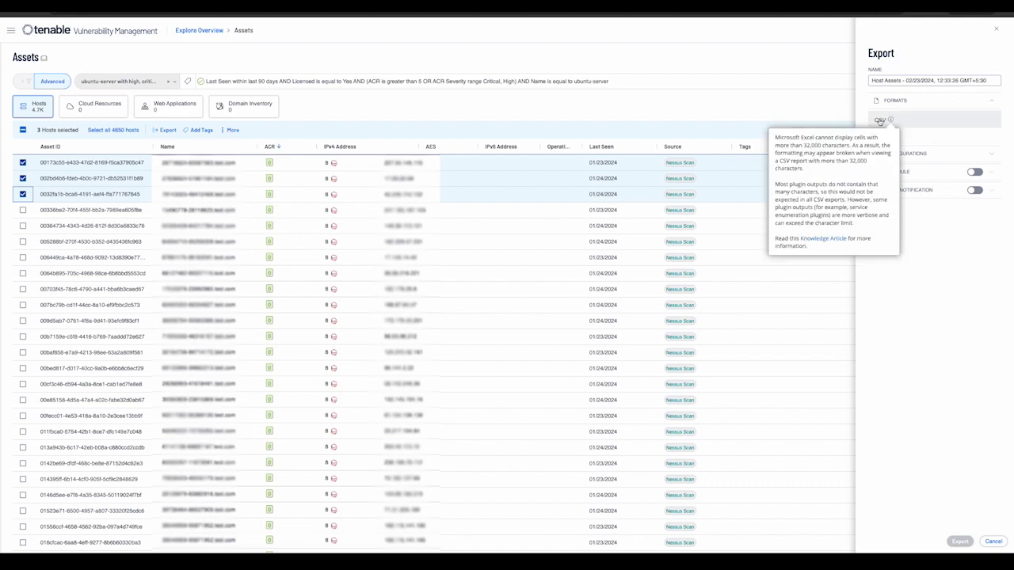
left_click(879, 119)
left_click(959, 541)
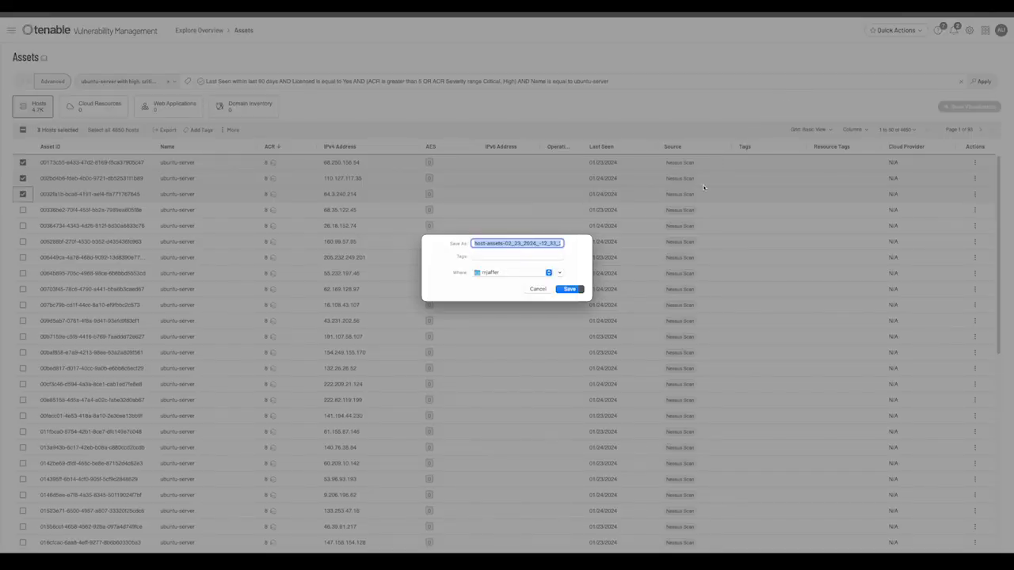
left_click(570, 289)
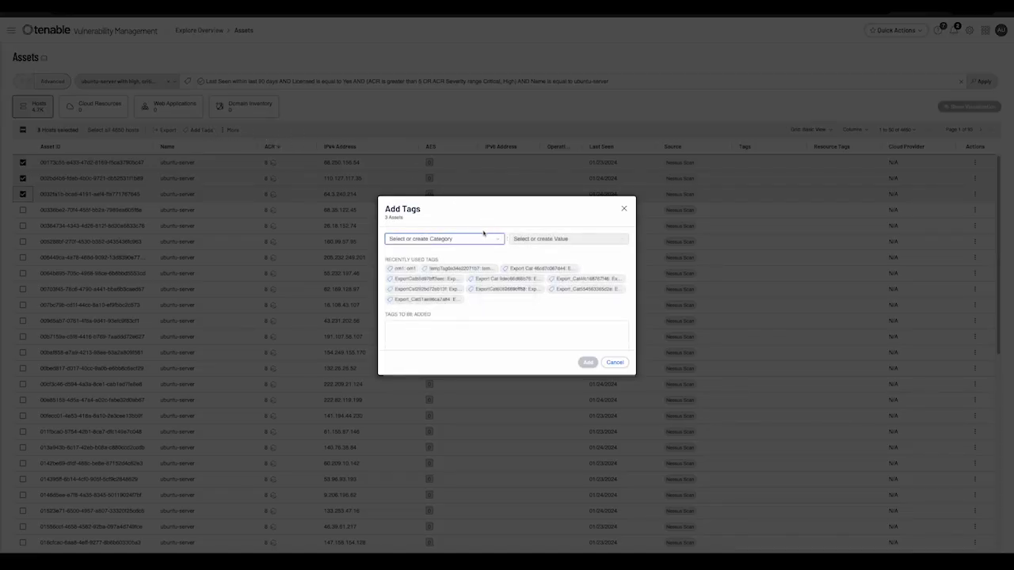
Step: Add the recently used tempTag tag to the three selected hosts
left_click(459, 269)
left_click(587, 362)
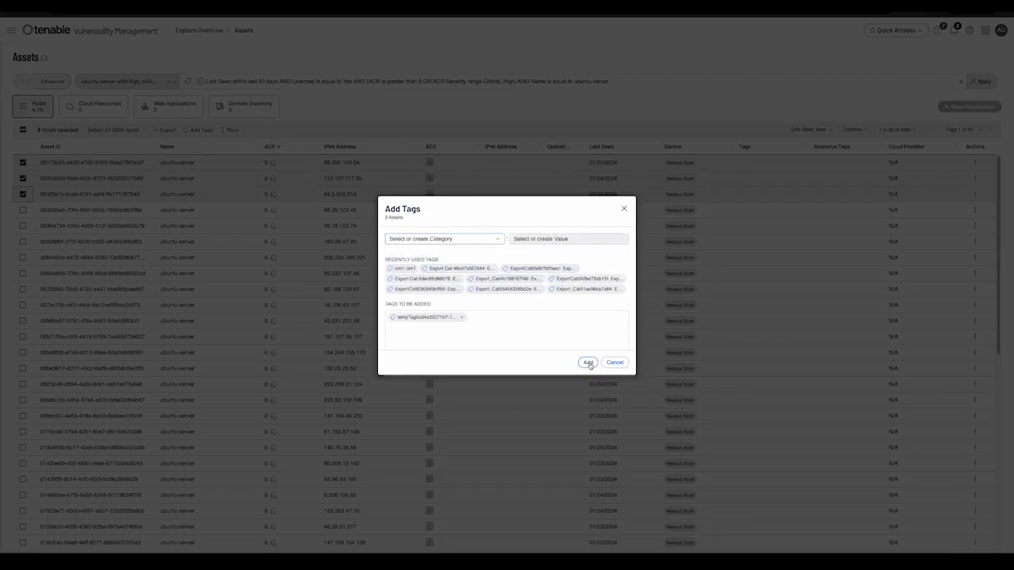